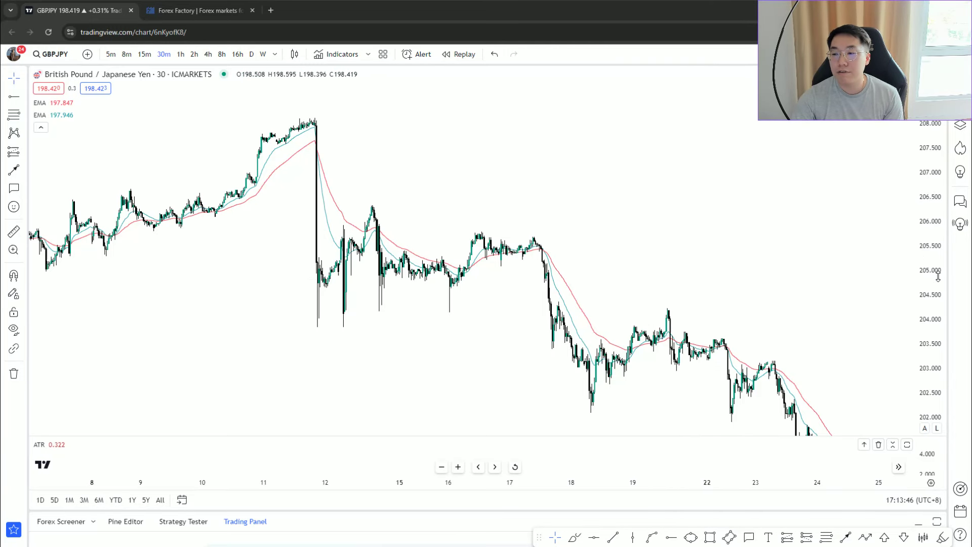
# Pan back to 17–27 June and stretch the price scale around the pink 200.45–200.75 zone.
pyautogui.moveTo(667, 210); pyautogui.dragTo(747, 209)
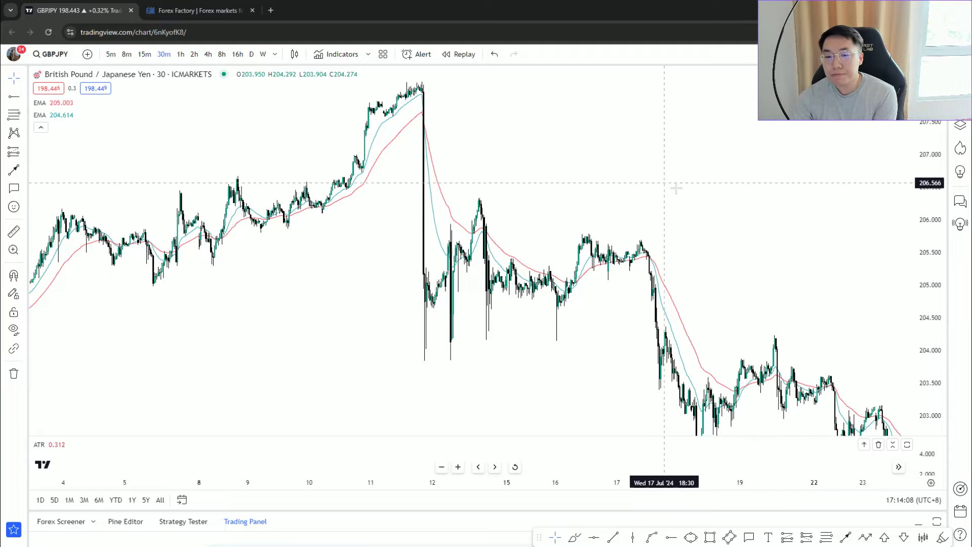
pyautogui.moveTo(675, 189); pyautogui.dragTo(648, 150)
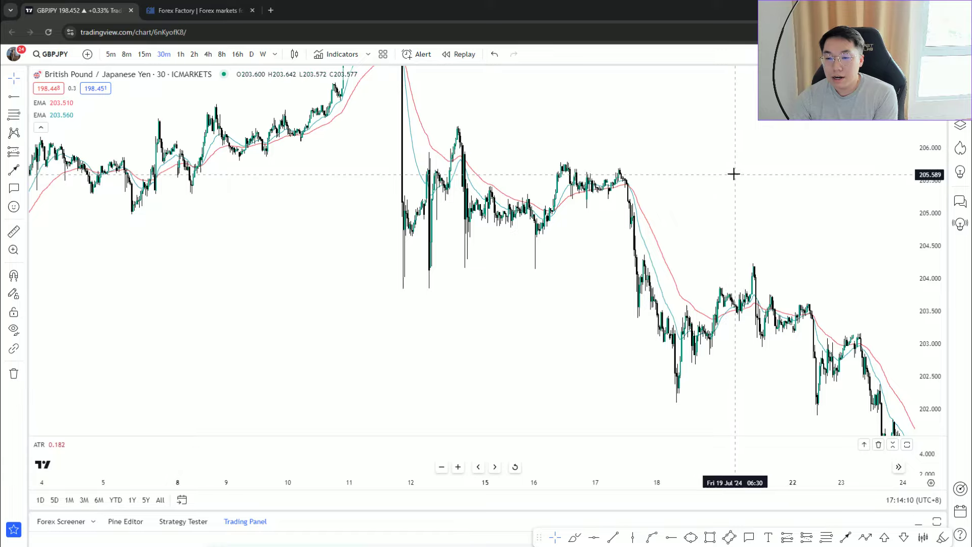
pyautogui.moveTo(729, 167); pyautogui.dragTo(538, 143)
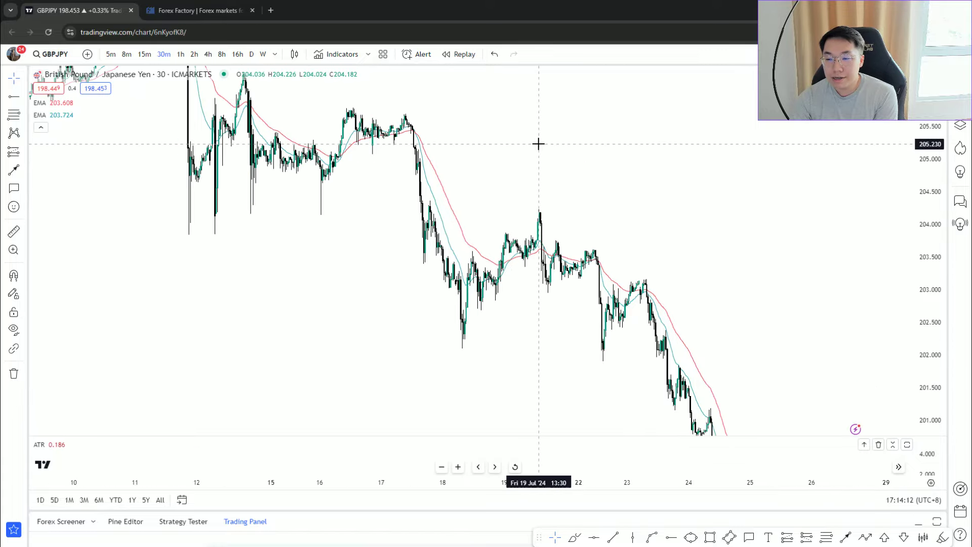
pyautogui.moveTo(636, 183); pyautogui.dragTo(820, 297)
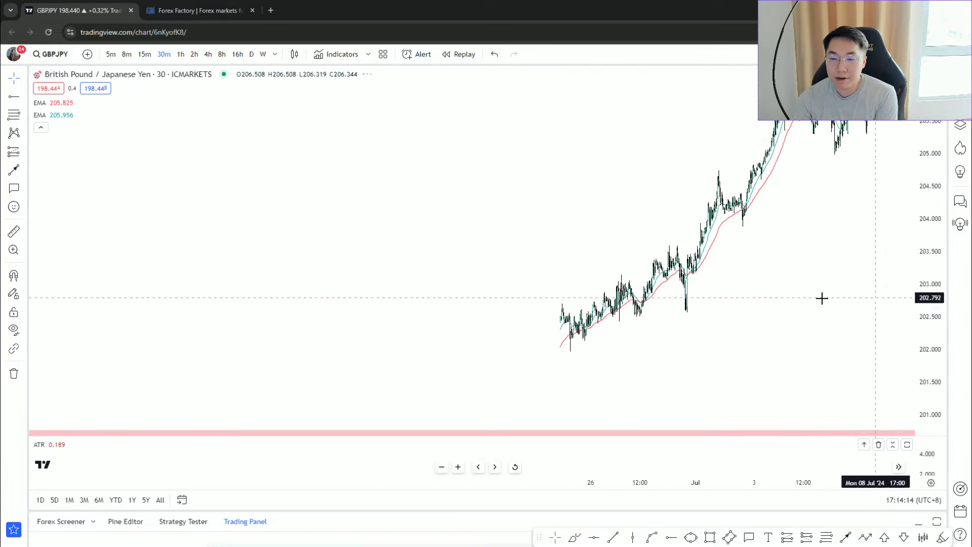
pyautogui.scroll(-3, 775, 316)
pyautogui.moveTo(730, 337); pyautogui.dragTo(805, 261)
pyautogui.scroll(5, 658, 358)
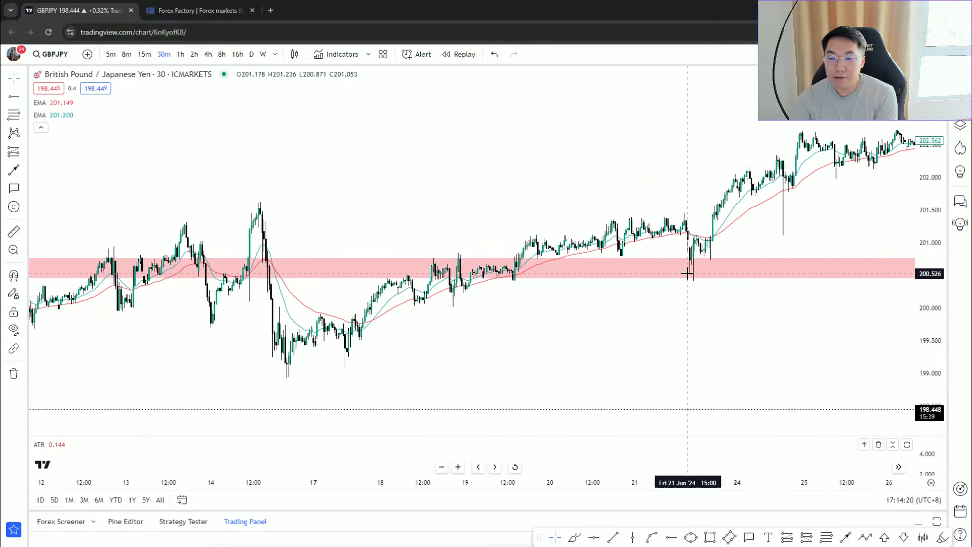
pyautogui.moveTo(929, 347); pyautogui.dragTo(929, 303)
pyautogui.moveTo(698, 284); pyautogui.dragTo(493, 311)
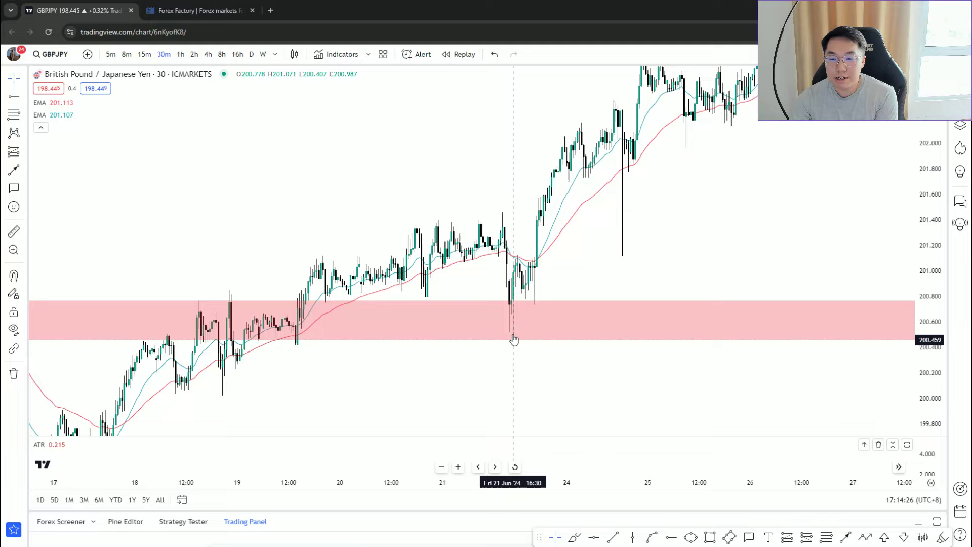
# Place a long position at the 21 June pin bar, stop at 200.347, target near 202.8.
pyautogui.click(787, 537)
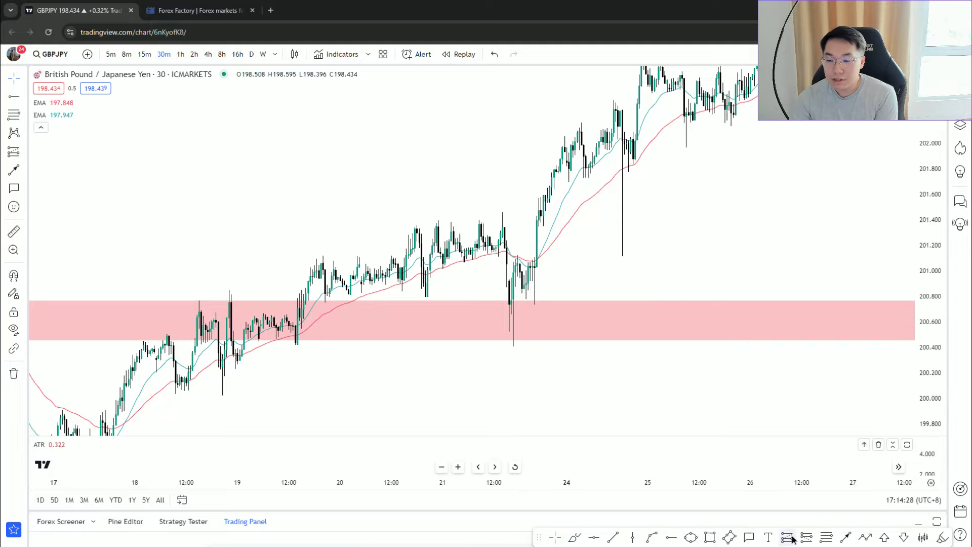
pyautogui.click(513, 273)
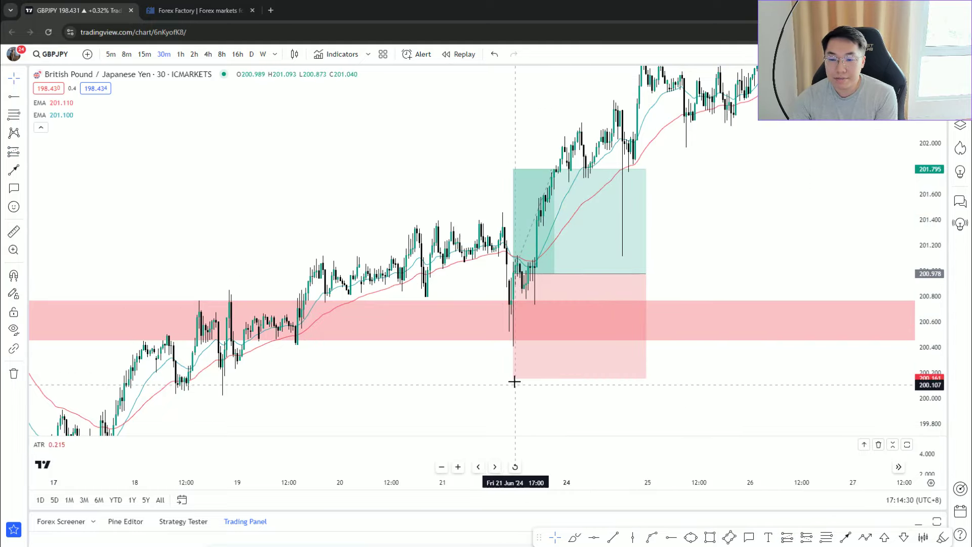
pyautogui.moveTo(513, 379); pyautogui.dragTo(544, 346)
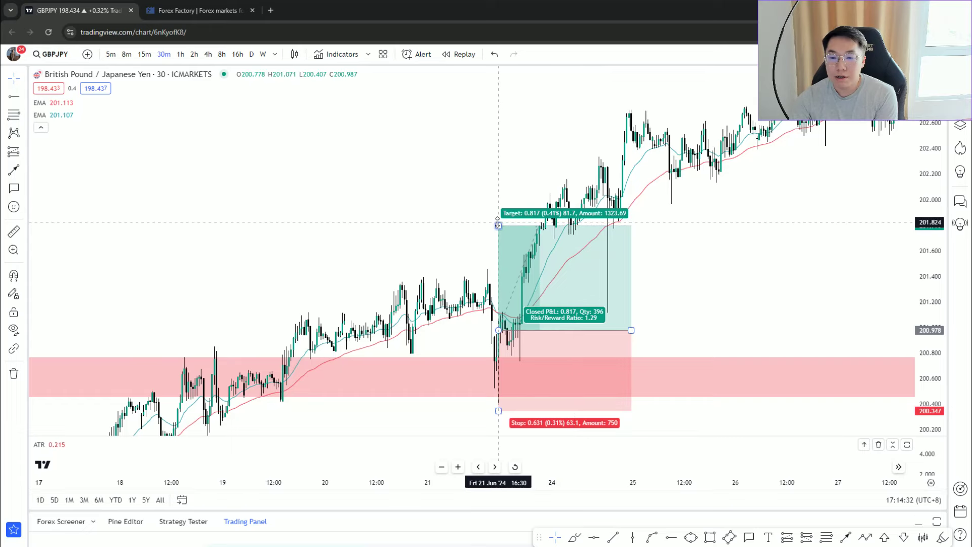
pyautogui.moveTo(498, 226); pyautogui.dragTo(498, 97)
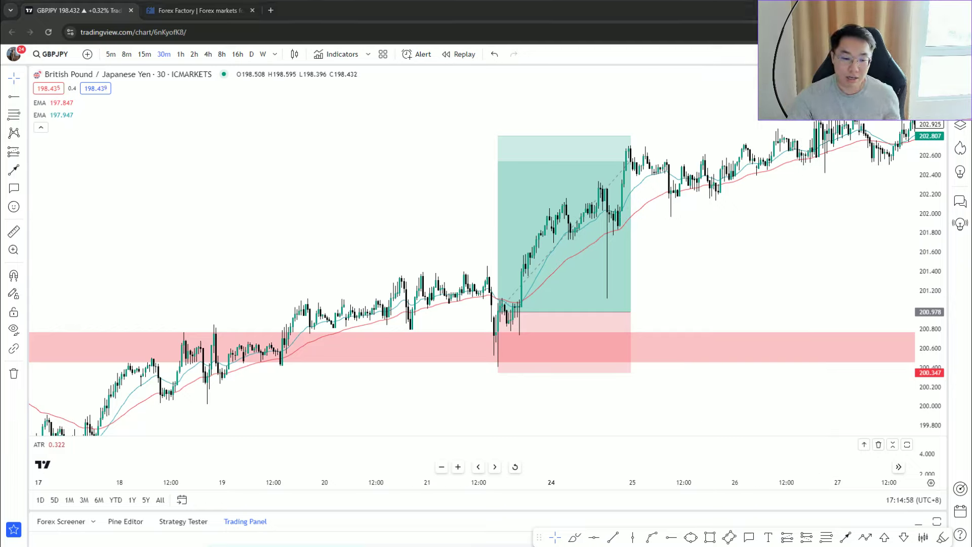
# Delete the long-position box from the chart.
pyautogui.click(580, 246)
pyautogui.press('Delete')
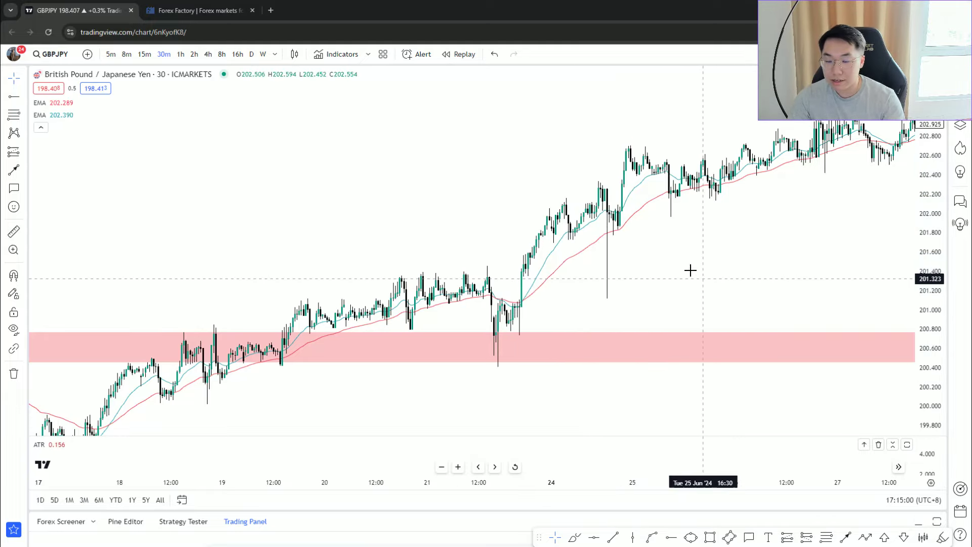
pyautogui.hscroll(-10, 690, 270)
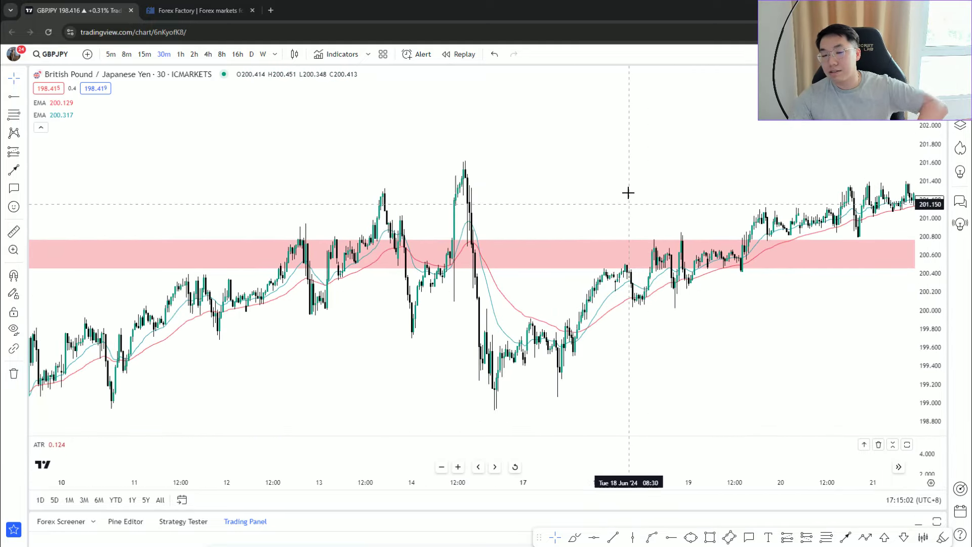
pyautogui.hscroll(5, 645, 165)
# Brush a rising wavy uptrend in empty space, extending it with a new peak and sharp pullback.
pyautogui.click(574, 537)
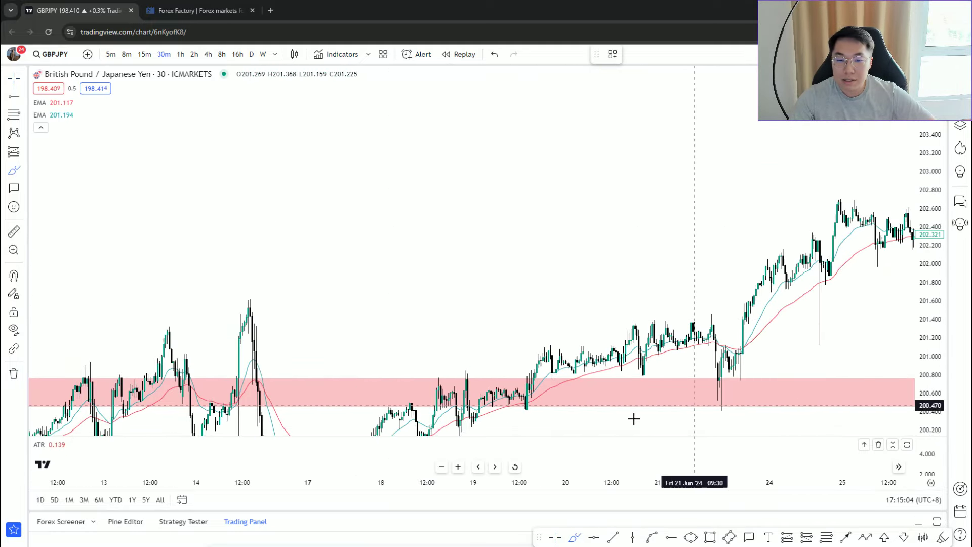
pyautogui.click(555, 537)
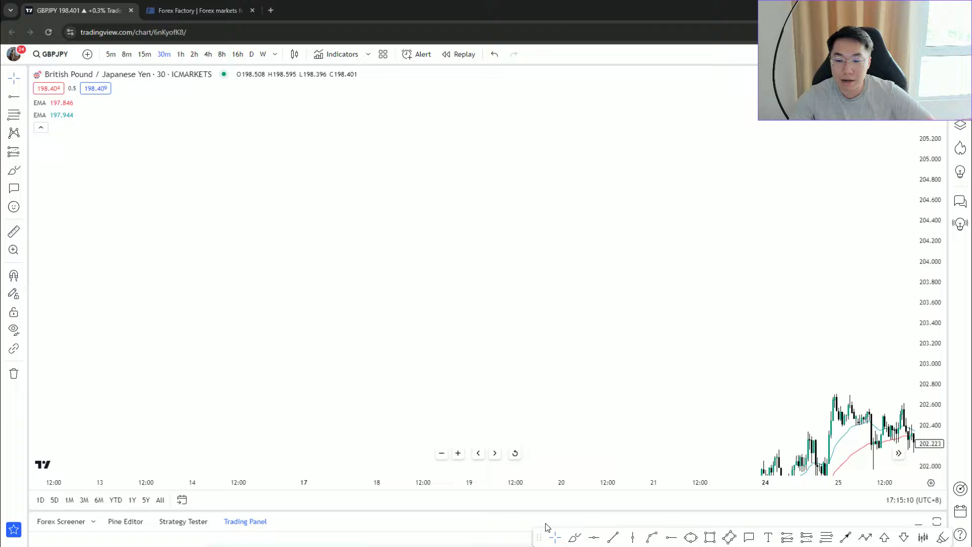
pyautogui.click(574, 536)
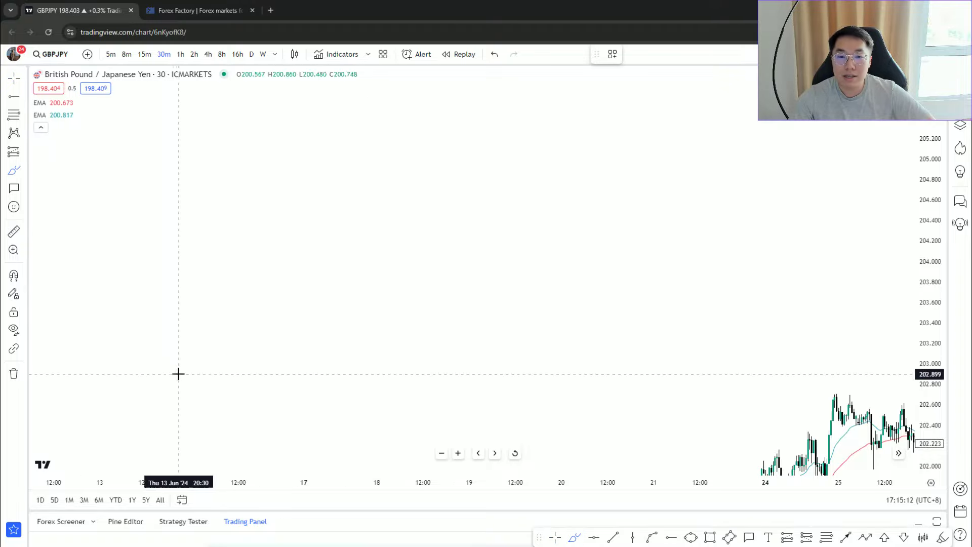
pyautogui.moveTo(178, 374)
pyautogui.mouseDown()
pyautogui.moveTo(273, 235)
pyautogui.moveTo(328, 236)
pyautogui.moveTo(367, 198)
pyautogui.moveTo(380, 320)
pyautogui.moveTo(425, 169)
pyautogui.mouseUp()
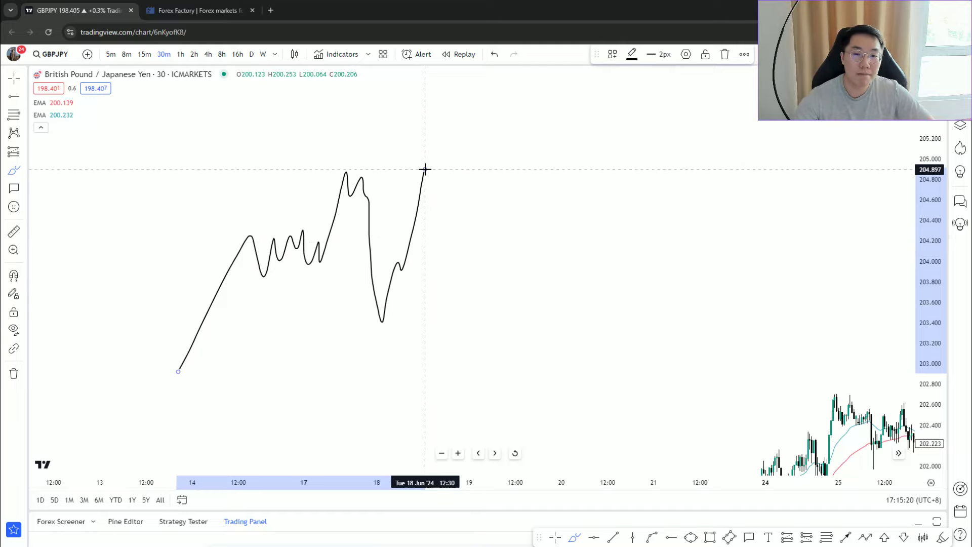
pyautogui.moveTo(425, 169)
pyautogui.mouseDown()
pyautogui.moveTo(465, 306)
pyautogui.moveTo(482, 333)
pyautogui.moveTo(531, 162)
pyautogui.moveTo(552, 244)
pyautogui.moveTo(572, 236)
pyautogui.moveTo(563, 242)
pyautogui.moveTo(569, 262)
pyautogui.mouseUp()
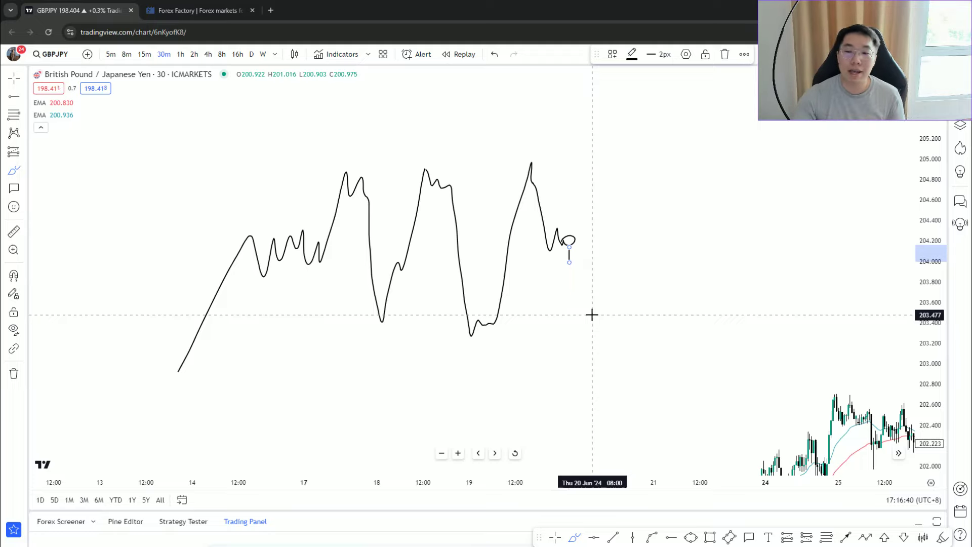
# Delete the small pin-bar doodle stroke, leaving the three-peak rising sketch intact.
pyautogui.click(639, 299)
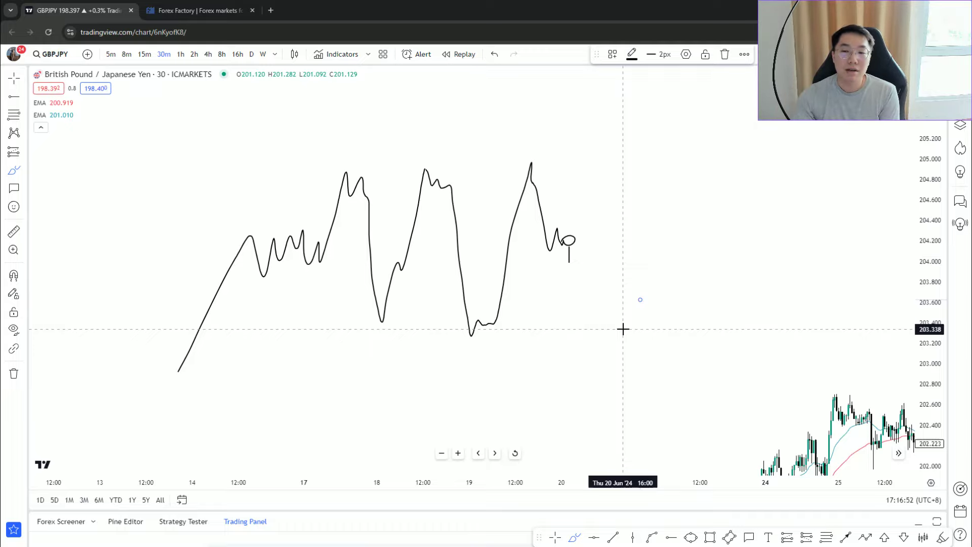
pyautogui.click(555, 536)
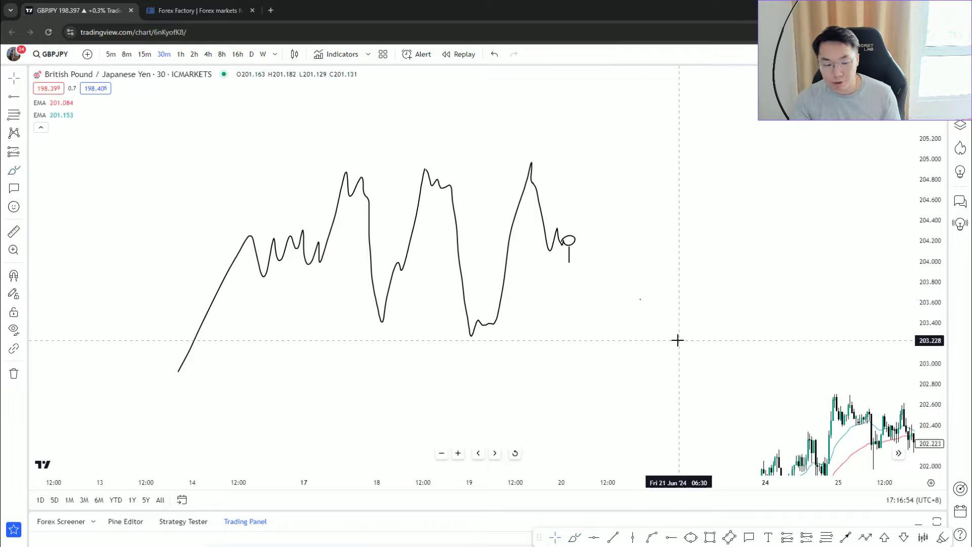
pyautogui.click(570, 242)
pyautogui.press('Delete')
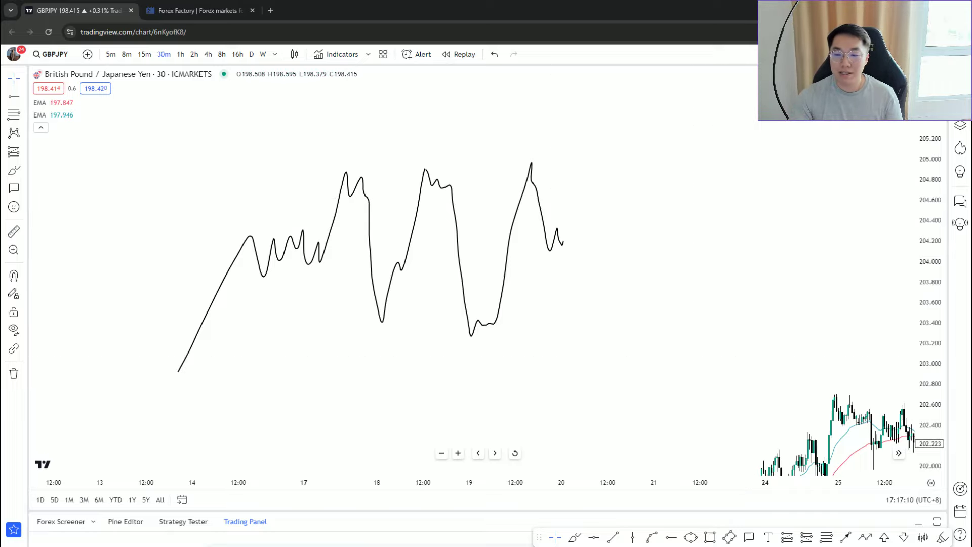
# Add a horizontal line at 204.853 across the peaks and brush a squiggle along it after the last peak.
pyautogui.click(596, 541)
pyautogui.click(473, 172)
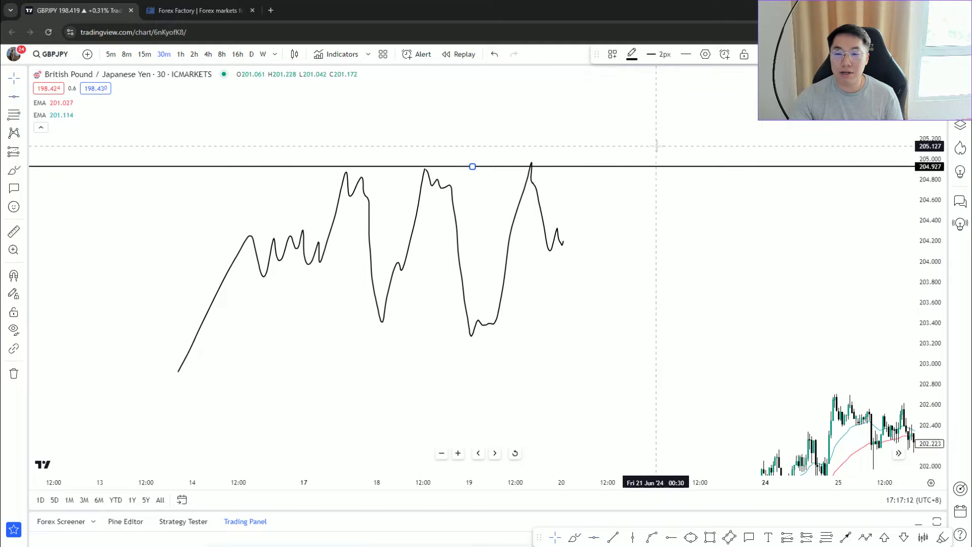
pyautogui.moveTo(617, 172); pyautogui.dragTo(621, 174)
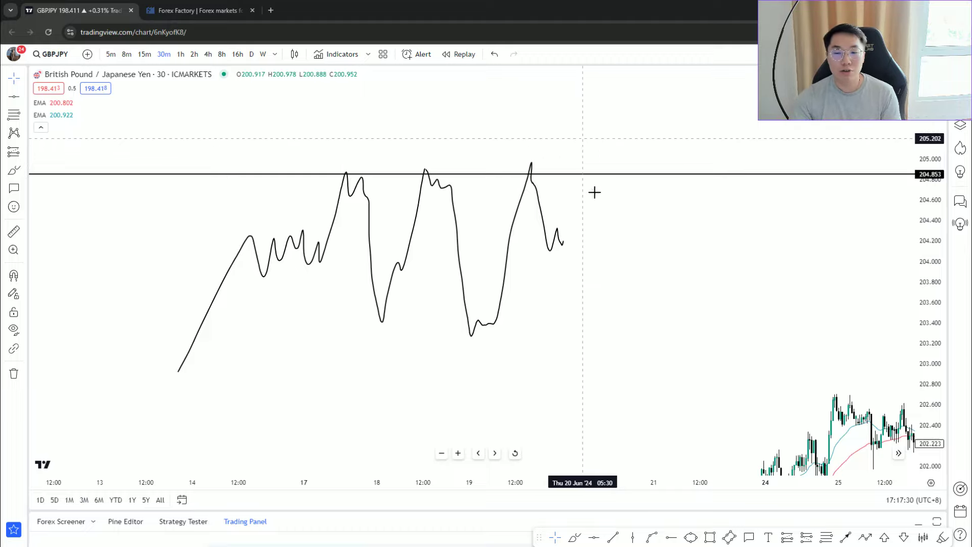
pyautogui.click(574, 537)
pyautogui.moveTo(537, 181)
pyautogui.mouseDown()
pyautogui.moveTo(554, 174)
pyautogui.moveTo(575, 191)
pyautogui.mouseUp()
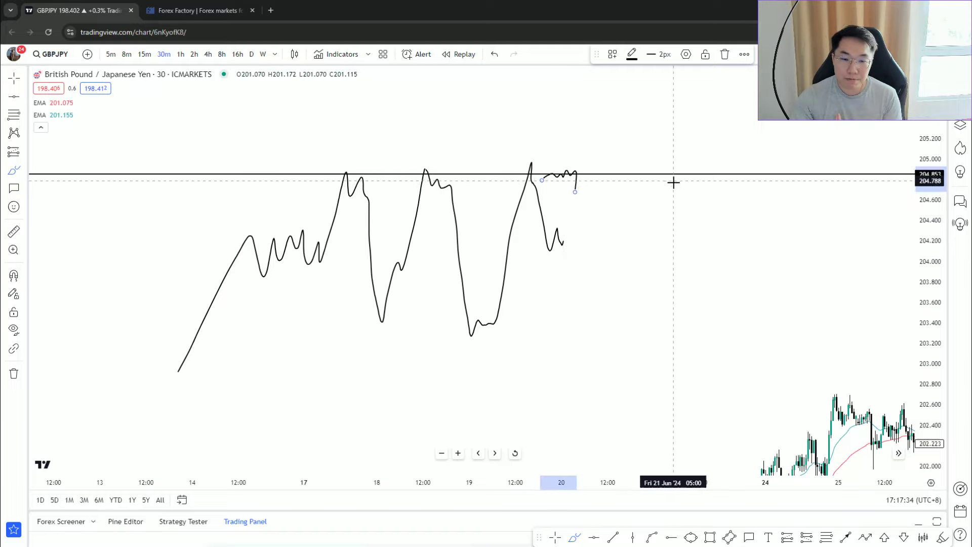
# Undo the squiggle and brush a shorter wiggle just below 204.853 after the last peak.
pyautogui.click(494, 55)
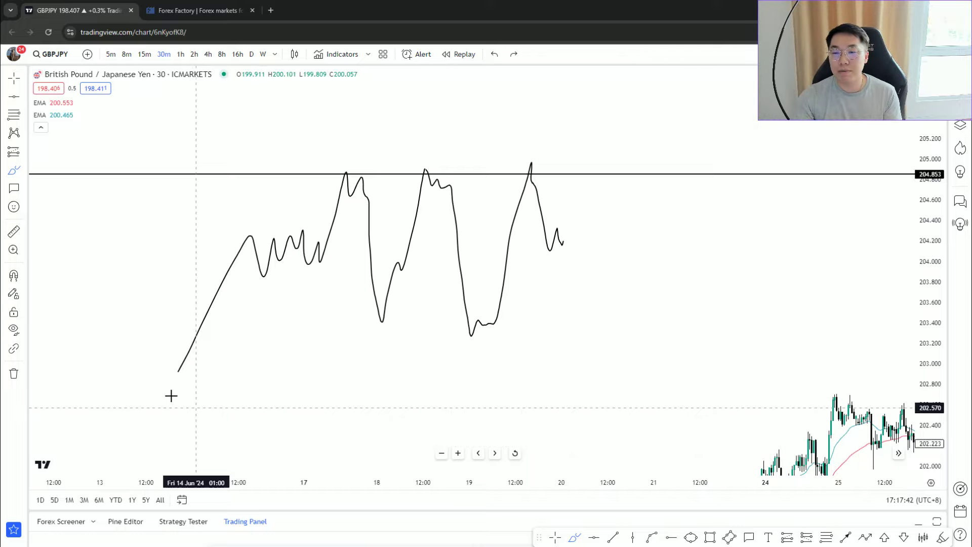
pyautogui.moveTo(531, 162)
pyautogui.mouseDown()
pyautogui.moveTo(535, 191)
pyautogui.moveTo(548, 175)
pyautogui.mouseUp()
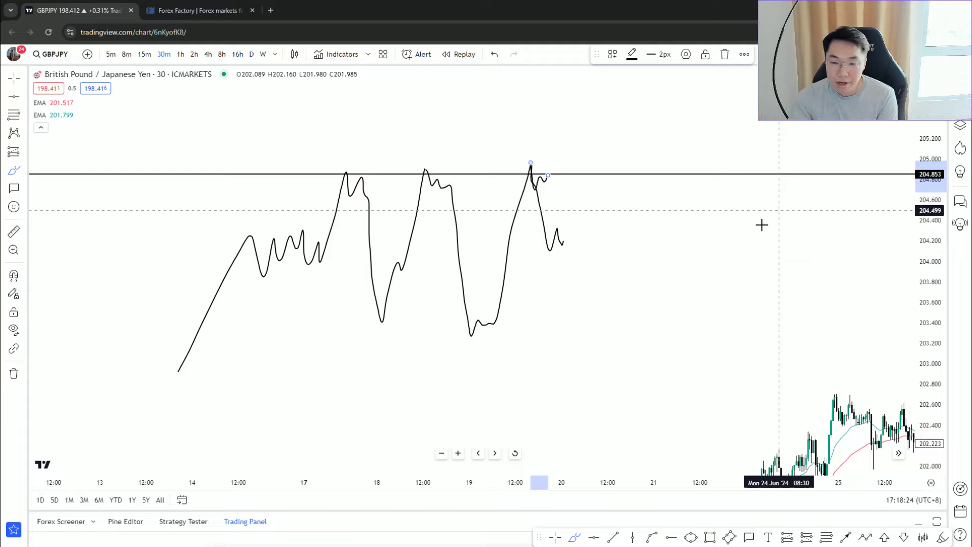
pyautogui.click(675, 360)
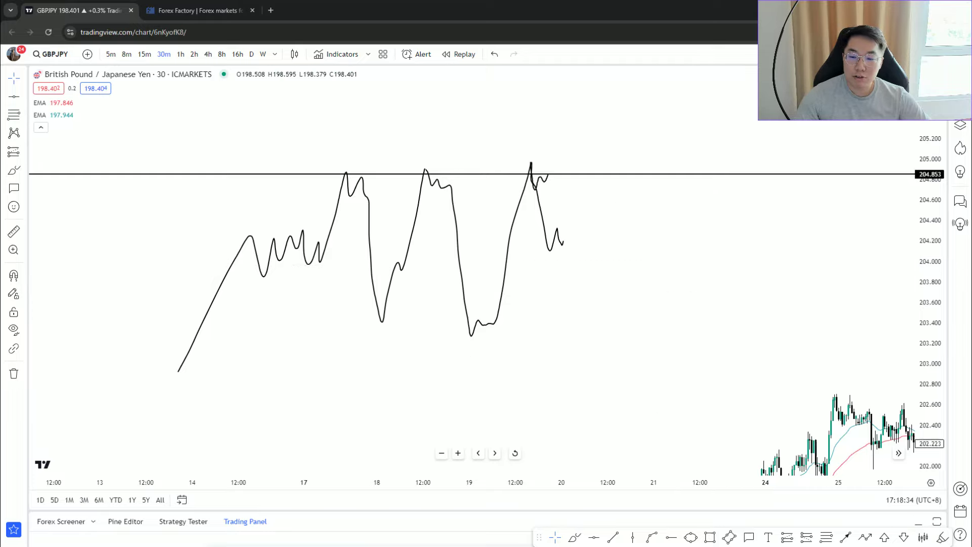
pyautogui.click(574, 536)
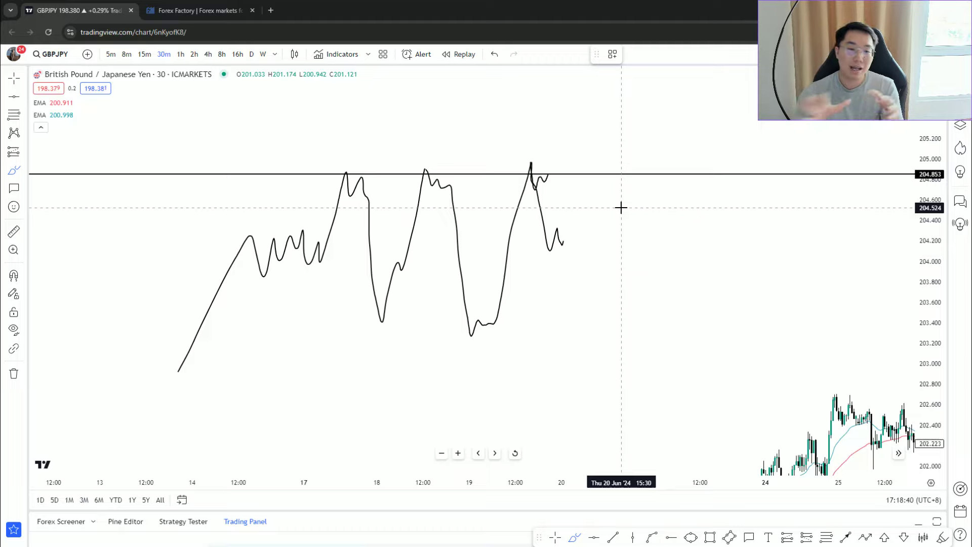
# Box-select the freehand sketch and the 204.853 line, then delete them.
pyautogui.press('Escape')
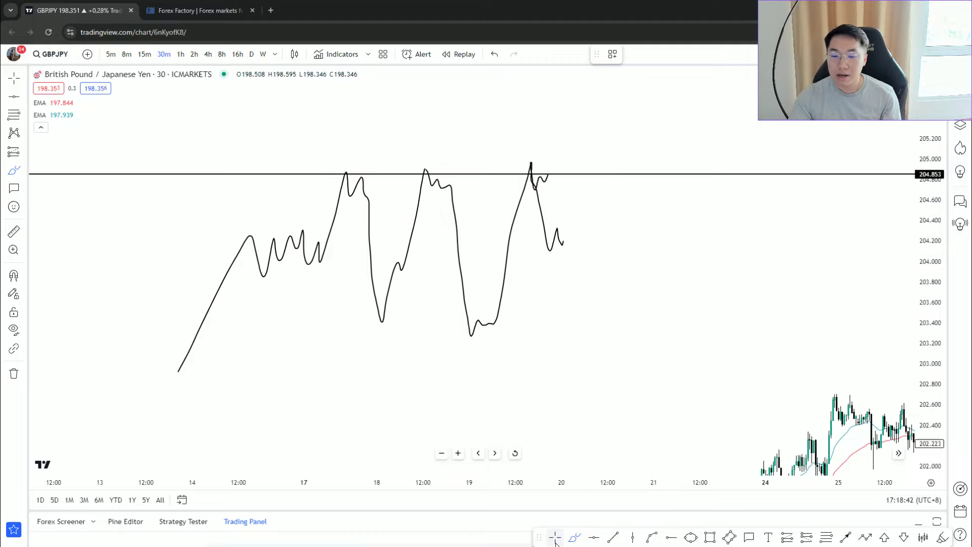
pyautogui.moveTo(637, 387); pyautogui.dragTo(193, 124)
pyautogui.press('Delete')
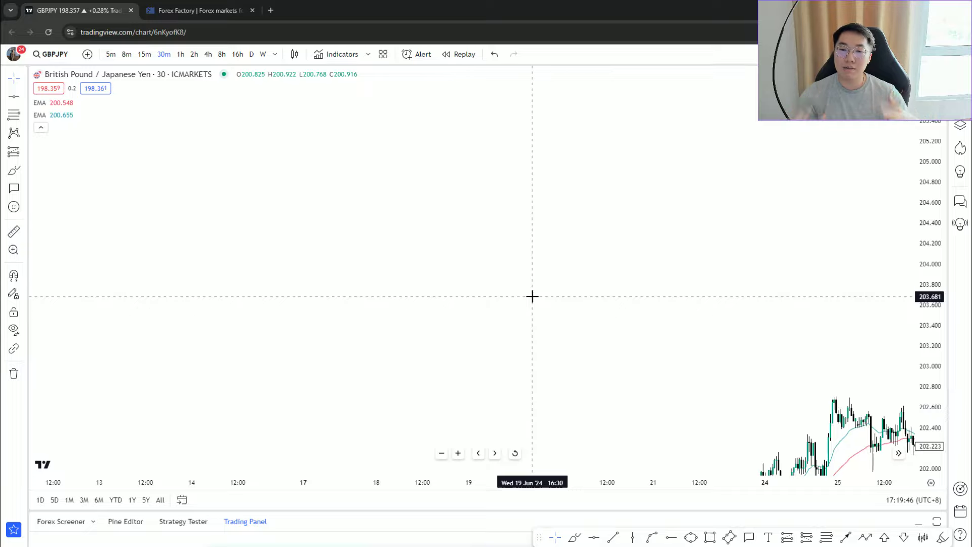
pyautogui.click(575, 537)
pyautogui.moveTo(339, 164)
pyautogui.mouseDown()
pyautogui.moveTo(369, 200)
pyautogui.moveTo(363, 186)
pyautogui.mouseUp()
pyautogui.moveTo(336, 218); pyautogui.dragTo(334, 313)
pyautogui.moveTo(331, 225); pyautogui.dragTo(306, 261)
pyautogui.moveTo(337, 228); pyautogui.dragTo(347, 261)
pyautogui.moveTo(300, 354); pyautogui.dragTo(355, 355)
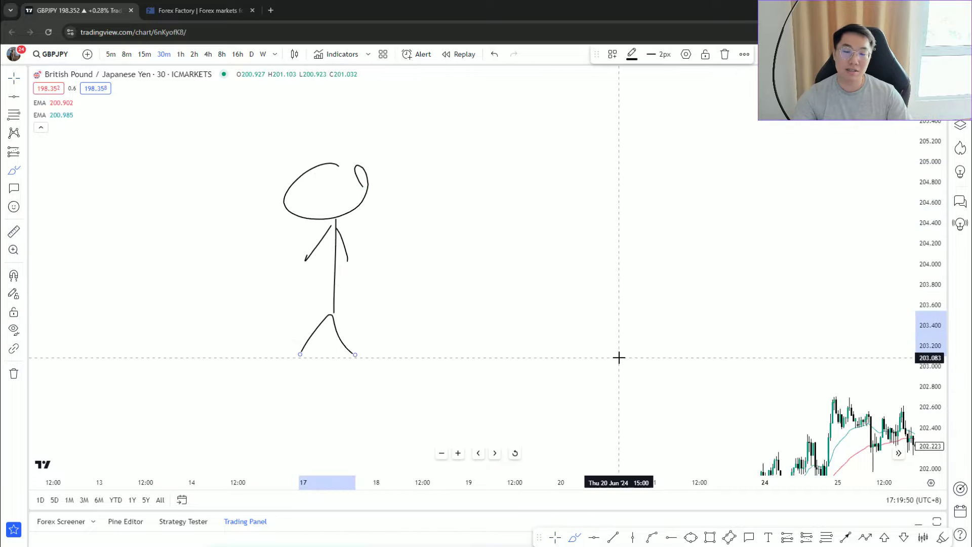
pyautogui.click(304, 191)
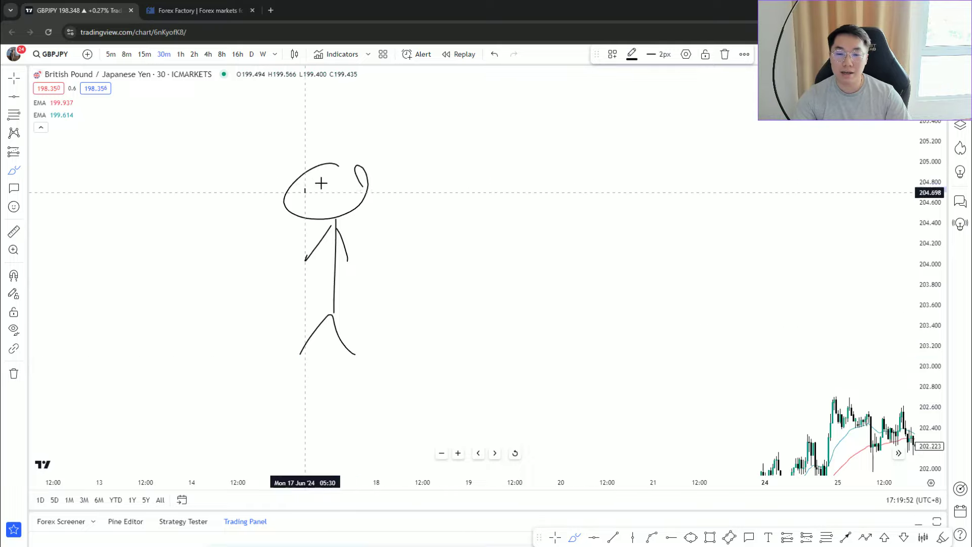
pyautogui.moveTo(322, 186); pyautogui.dragTo(323, 199)
pyautogui.moveTo(304, 209); pyautogui.dragTo(336, 207)
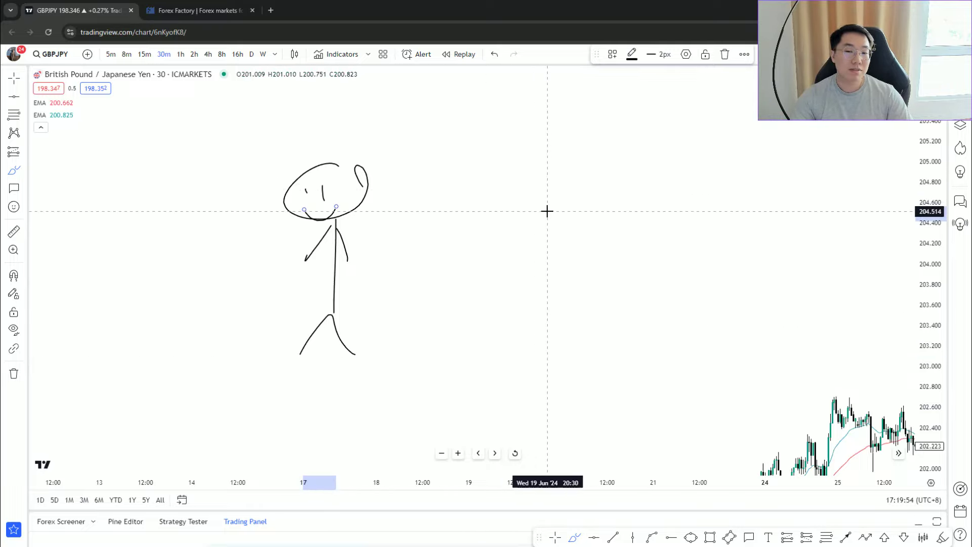
pyautogui.moveTo(460, 104)
pyautogui.mouseDown()
pyautogui.moveTo(440, 153)
pyautogui.moveTo(460, 179)
pyautogui.mouseUp()
pyautogui.moveTo(487, 114)
pyautogui.mouseDown()
pyautogui.moveTo(490, 152)
pyautogui.moveTo(532, 112)
pyautogui.mouseUp()
pyautogui.moveTo(552, 152); pyautogui.dragTo(537, 165)
pyautogui.moveTo(568, 117); pyautogui.dragTo(561, 136)
pyautogui.moveTo(590, 124)
pyautogui.mouseDown()
pyautogui.moveTo(588, 135)
pyautogui.moveTo(610, 125)
pyautogui.mouseUp()
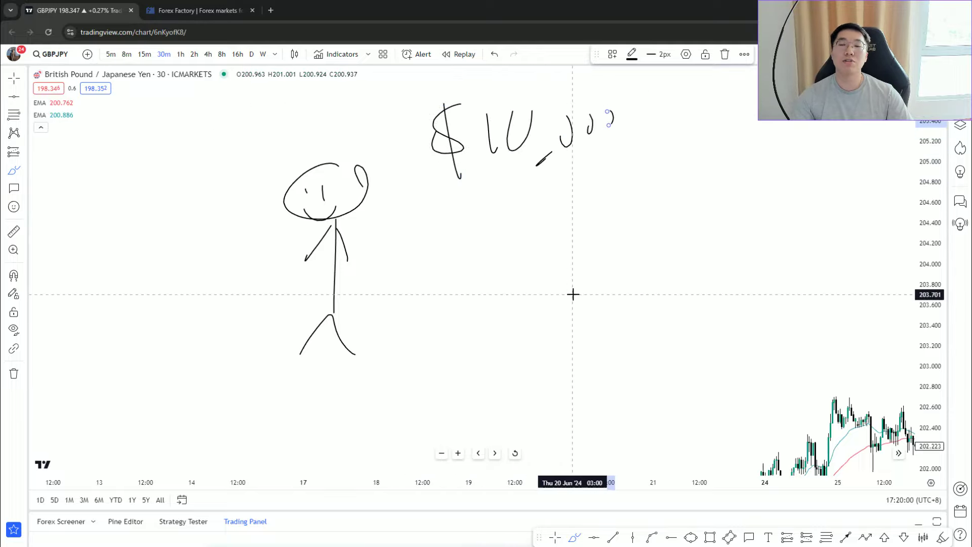
pyautogui.moveTo(448, 228)
pyautogui.mouseDown()
pyautogui.moveTo(434, 263)
pyautogui.moveTo(454, 300)
pyautogui.mouseUp()
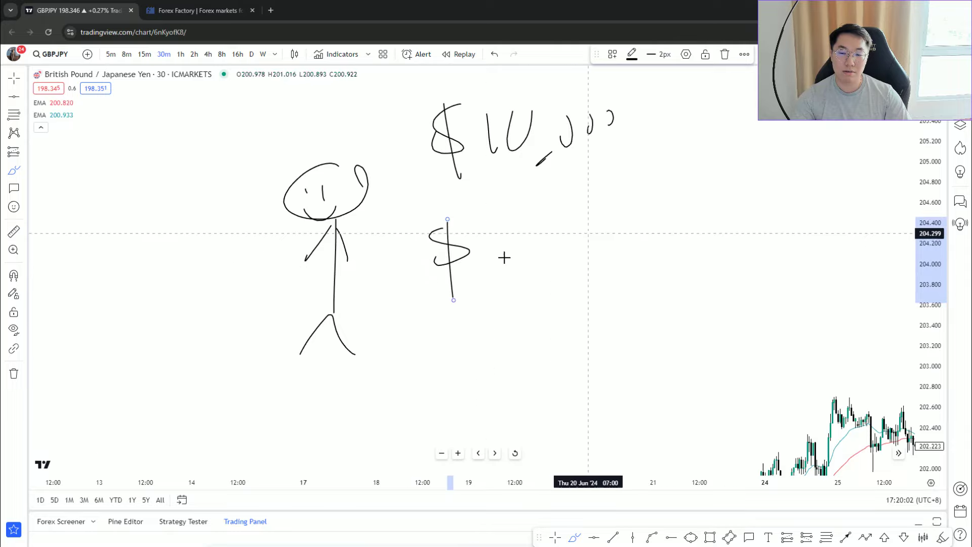
pyautogui.moveTo(541, 221)
pyautogui.mouseDown()
pyautogui.moveTo(517, 244)
pyautogui.moveTo(515, 269)
pyautogui.mouseUp()
pyautogui.moveTo(598, 259); pyautogui.dragTo(590, 268)
pyautogui.moveTo(607, 230); pyautogui.dragTo(658, 229)
pyautogui.moveTo(667, 215); pyautogui.dragTo(665, 234)
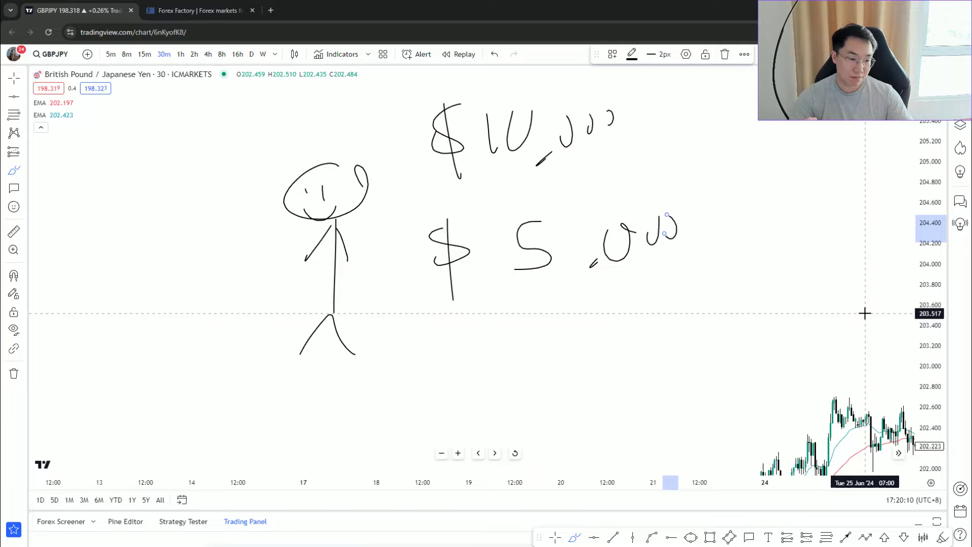
pyautogui.moveTo(693, 116); pyautogui.dragTo(696, 182)
pyautogui.moveTo(740, 132); pyautogui.dragTo(740, 137)
pyautogui.moveTo(740, 154); pyautogui.dragTo(739, 157)
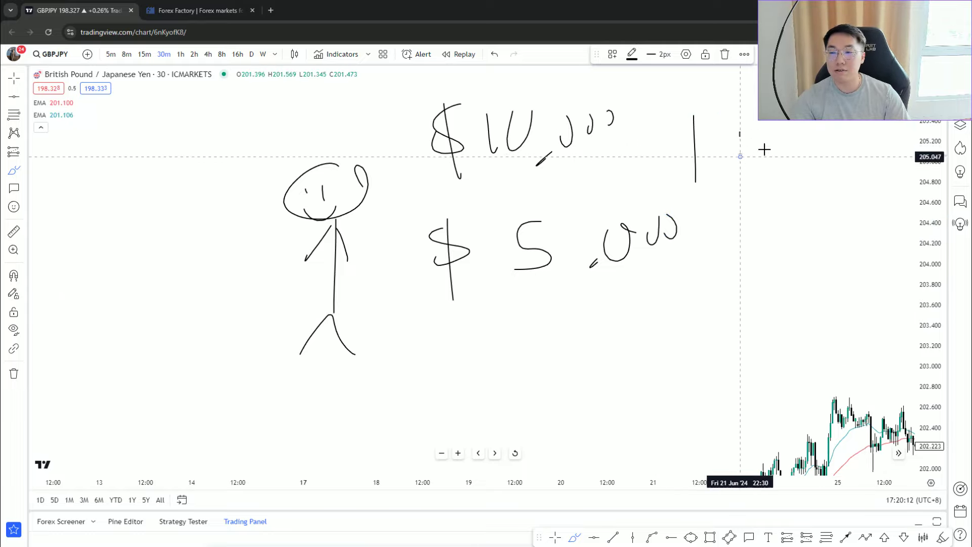
pyautogui.moveTo(768, 127)
pyautogui.mouseDown()
pyautogui.moveTo(778, 159)
pyautogui.moveTo(779, 137)
pyautogui.moveTo(819, 173)
pyautogui.mouseUp()
pyautogui.click(790, 163)
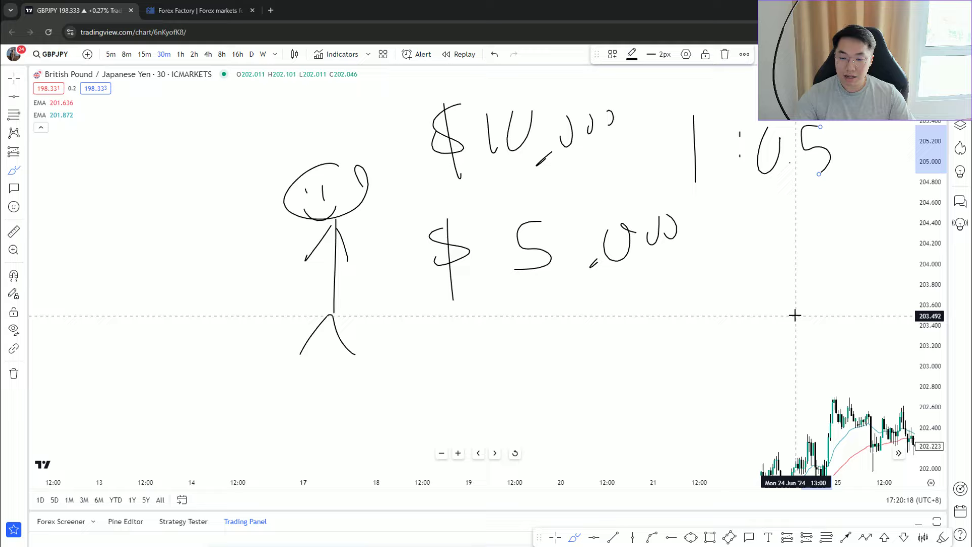
pyautogui.press('Escape')
pyautogui.moveTo(234, 109)
pyautogui.mouseDown()
pyautogui.moveTo(742, 310)
pyautogui.moveTo(875, 377)
pyautogui.mouseUp()
pyautogui.press('Delete')
pyautogui.hscroll(-5, 788, 245)
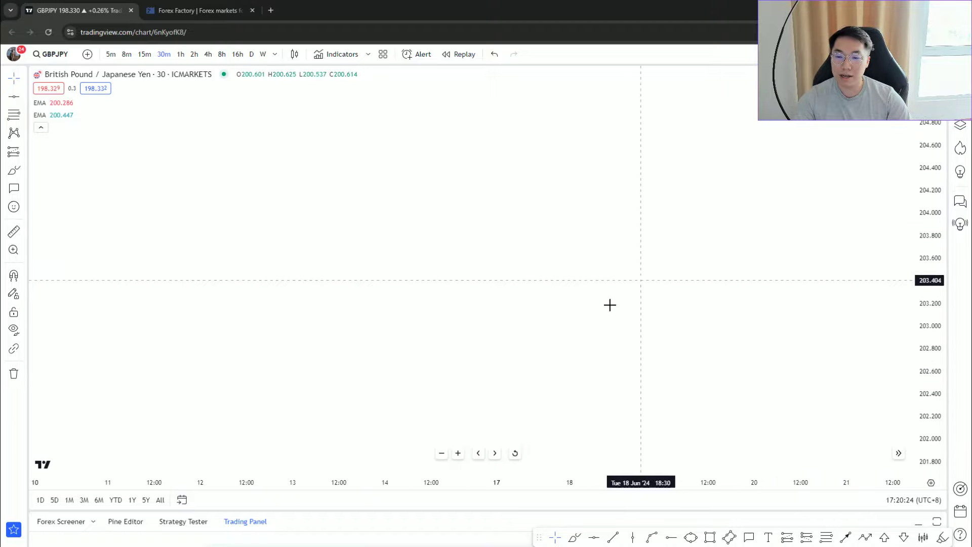
# Brush a rising uptrend leg, a horizontal support line, and a pullback down from the peak.
pyautogui.click(575, 537)
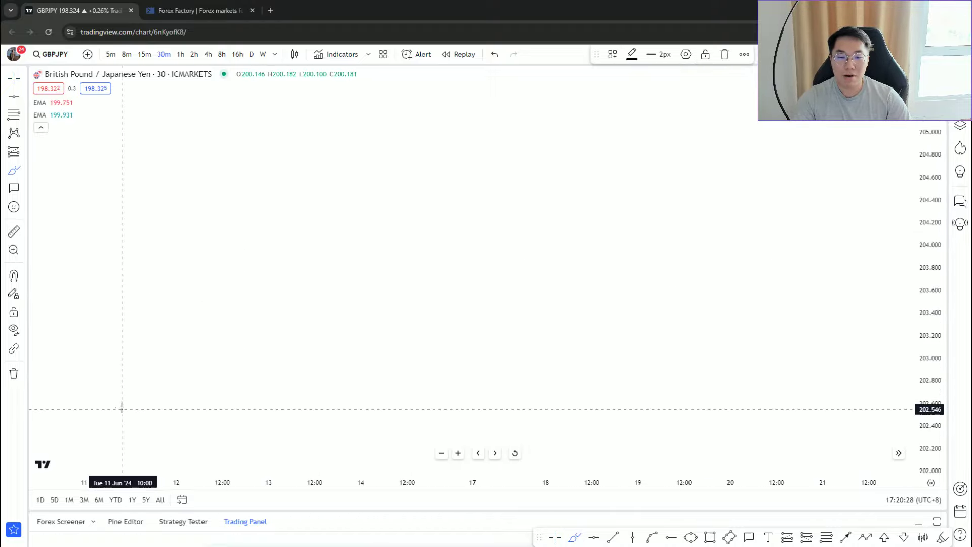
pyautogui.moveTo(122, 406)
pyautogui.mouseDown()
pyautogui.moveTo(223, 230)
pyautogui.moveTo(302, 122)
pyautogui.mouseUp()
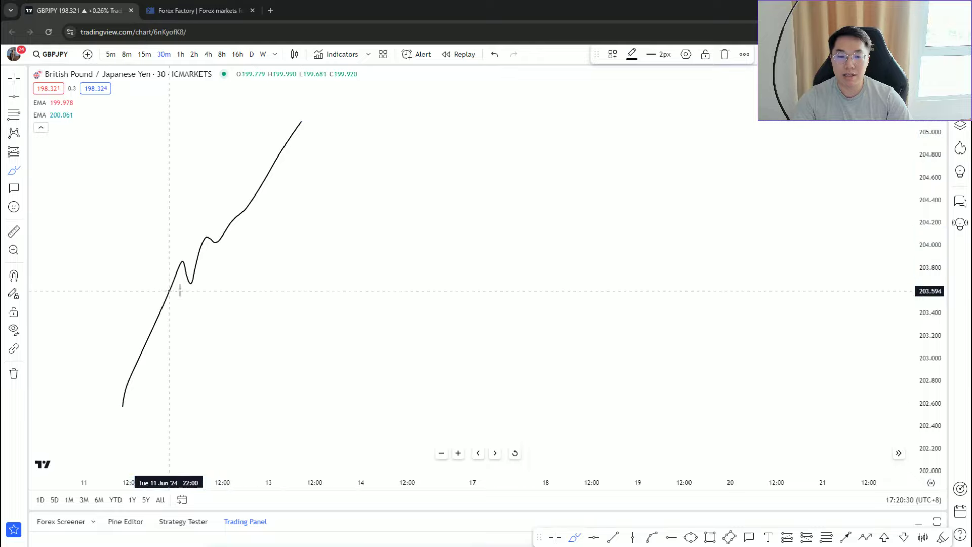
pyautogui.moveTo(171, 290); pyautogui.dragTo(455, 298)
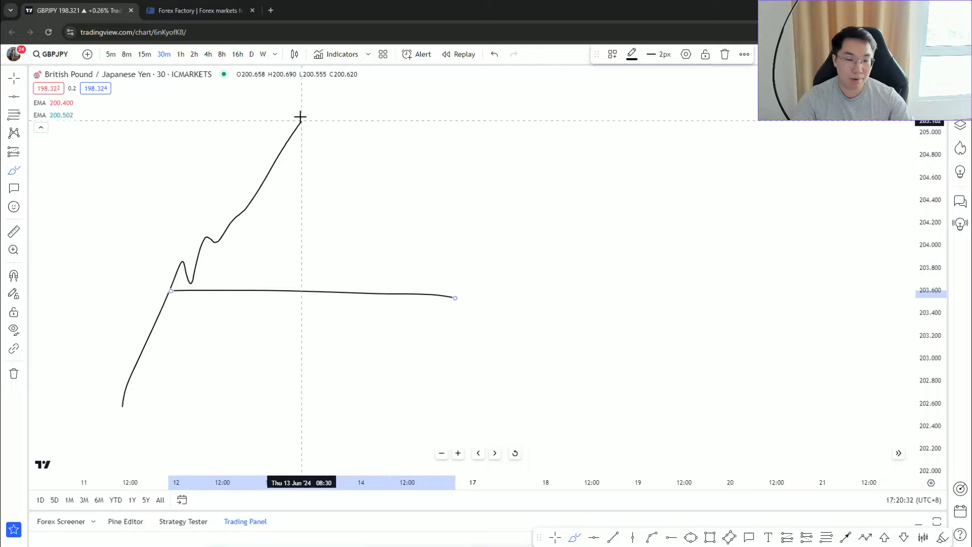
pyautogui.moveTo(301, 123)
pyautogui.mouseDown()
pyautogui.moveTo(324, 177)
pyautogui.moveTo(386, 267)
pyautogui.moveTo(396, 302)
pyautogui.moveTo(414, 219)
pyautogui.moveTo(396, 227)
pyautogui.mouseUp()
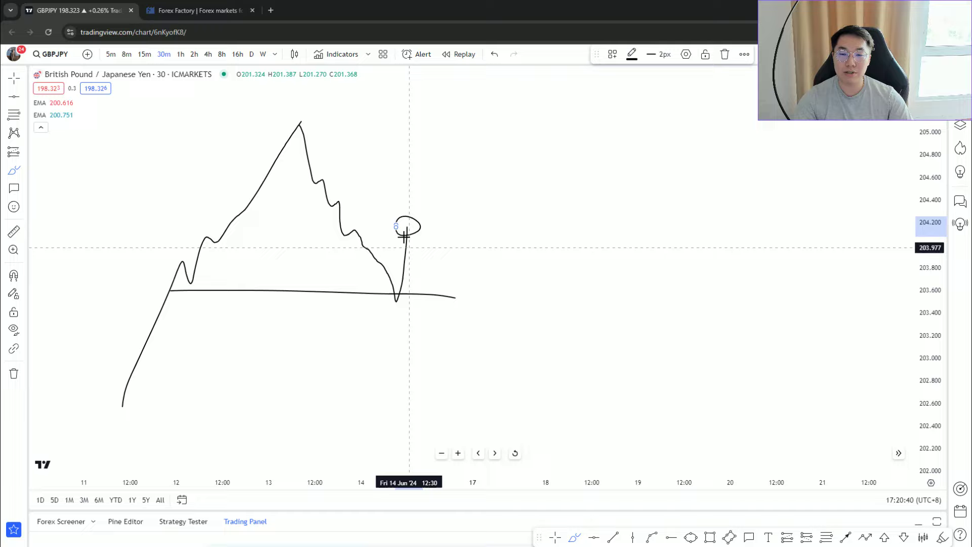
# Brush entry, stop and target level lines, then place a long position at the pin bar near 204.26.
pyautogui.moveTo(405, 215); pyautogui.dragTo(444, 216)
pyautogui.moveTo(415, 317); pyautogui.dragTo(459, 315)
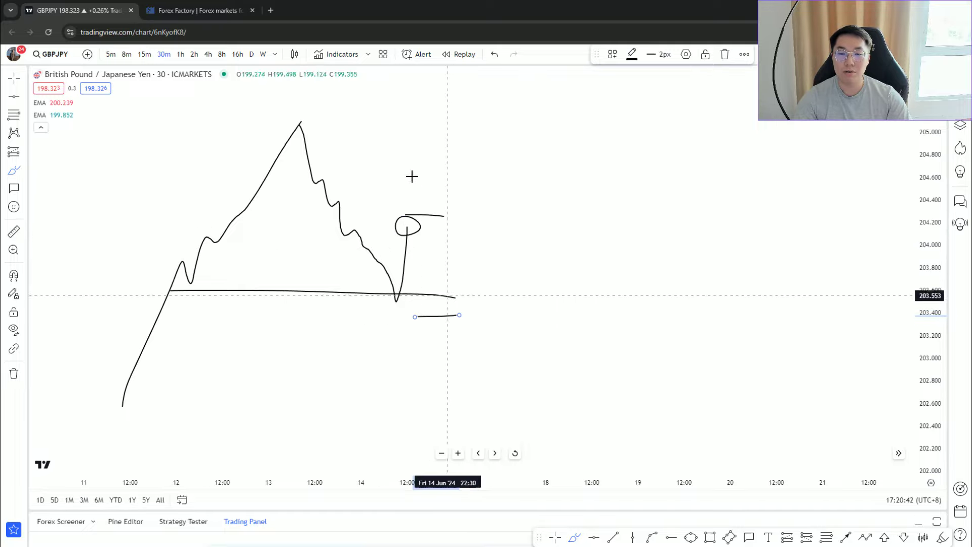
pyautogui.moveTo(378, 121); pyautogui.dragTo(463, 125)
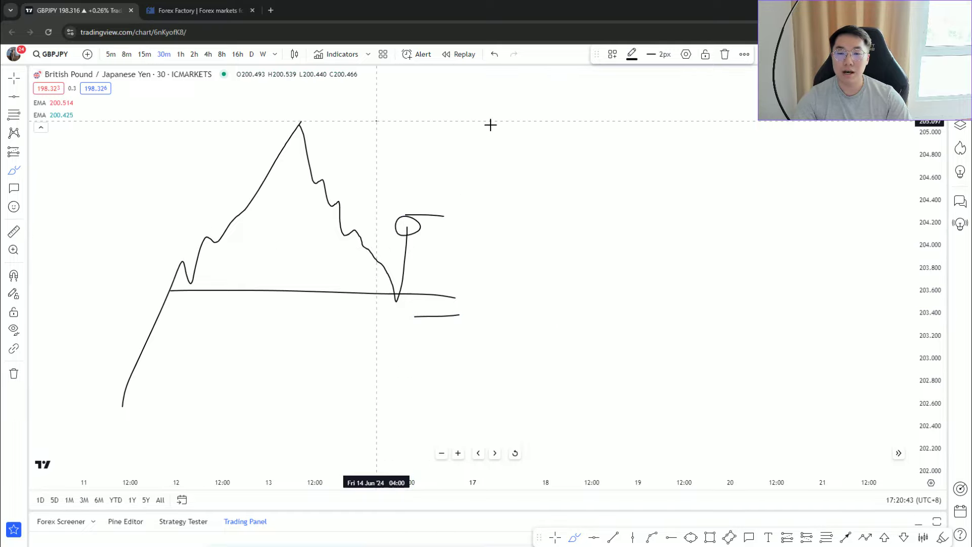
pyautogui.click(416, 216)
# Drag the long position's stop to the drawn stop line and target up to the top line near 205.10.
pyautogui.moveTo(423, 276); pyautogui.dragTo(422, 310)
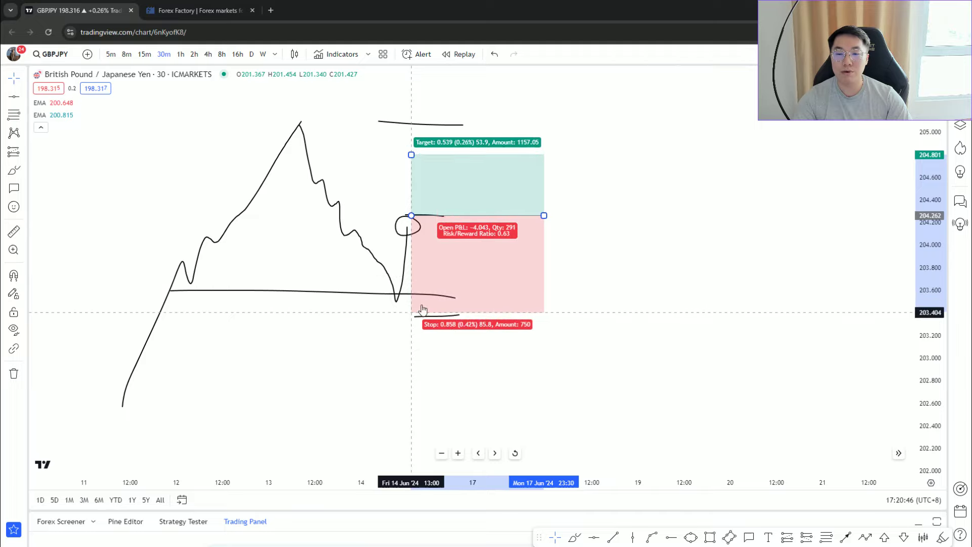
pyautogui.moveTo(411, 155); pyautogui.dragTo(411, 122)
pyautogui.click(665, 180)
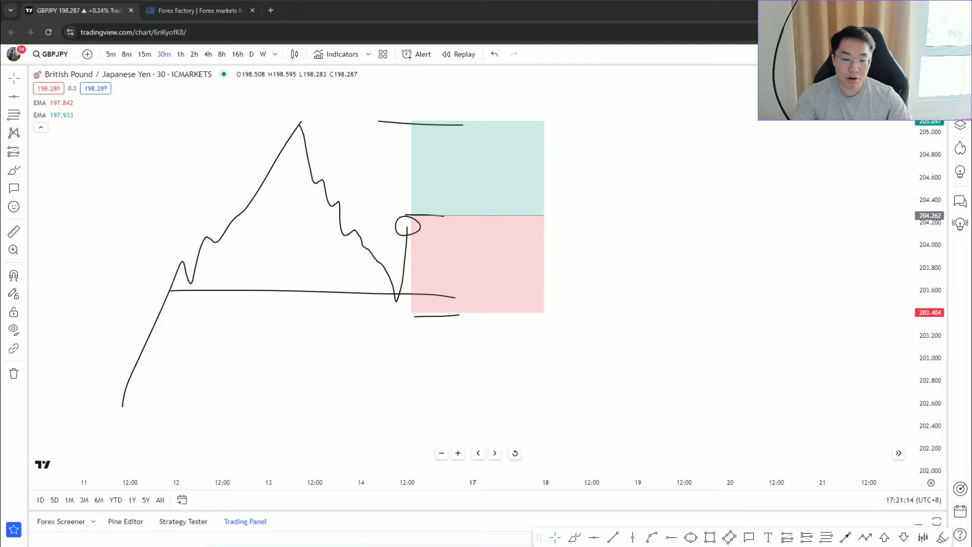
pyautogui.moveTo(436, 234)
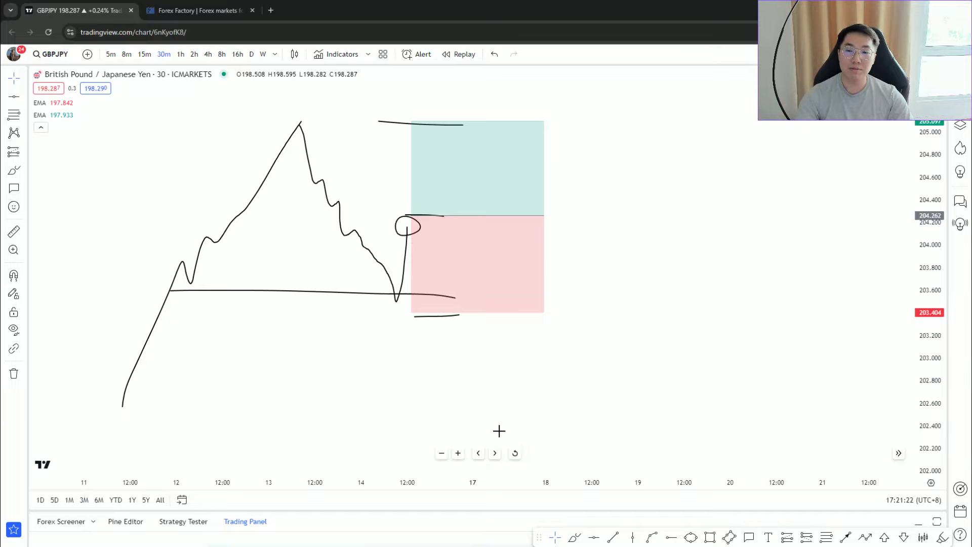
pyautogui.click(574, 537)
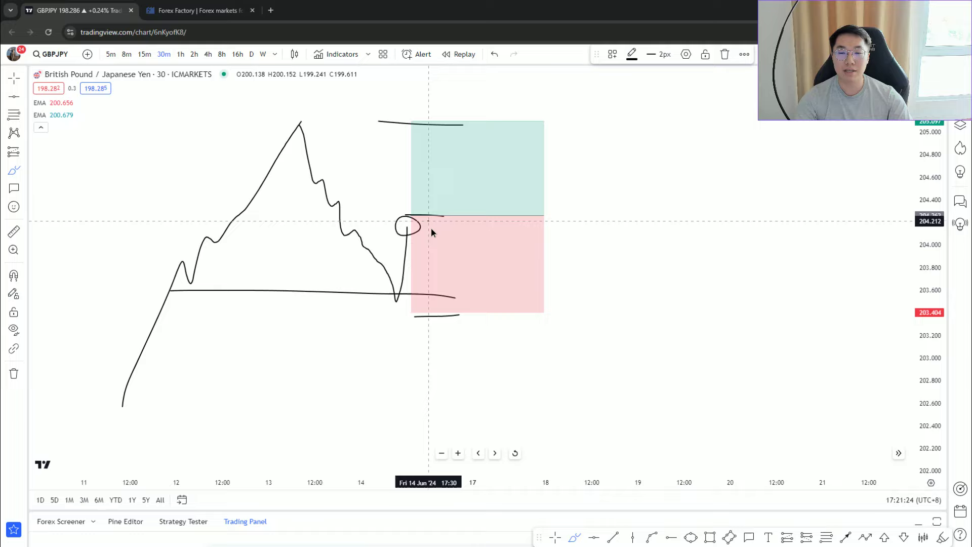
pyautogui.moveTo(430, 224); pyautogui.dragTo(451, 293)
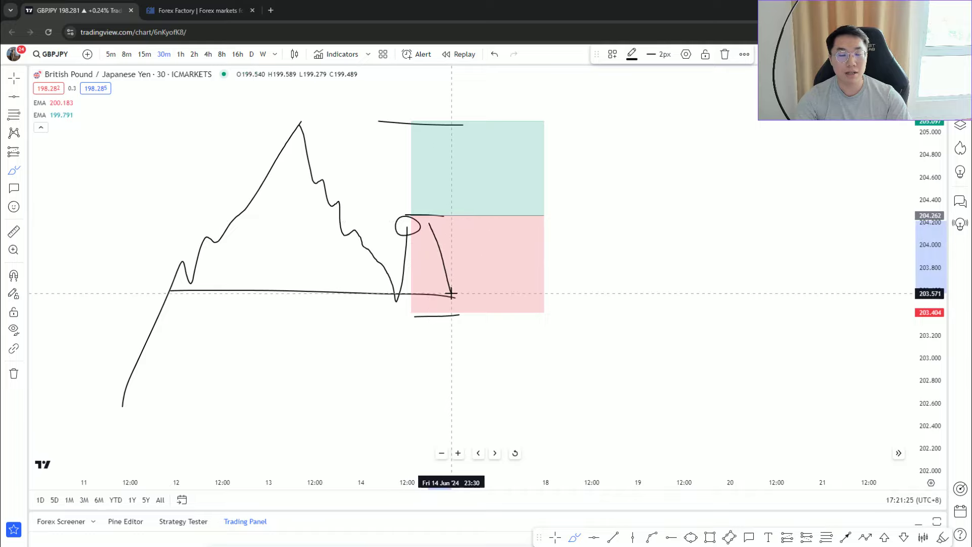
pyautogui.click(497, 55)
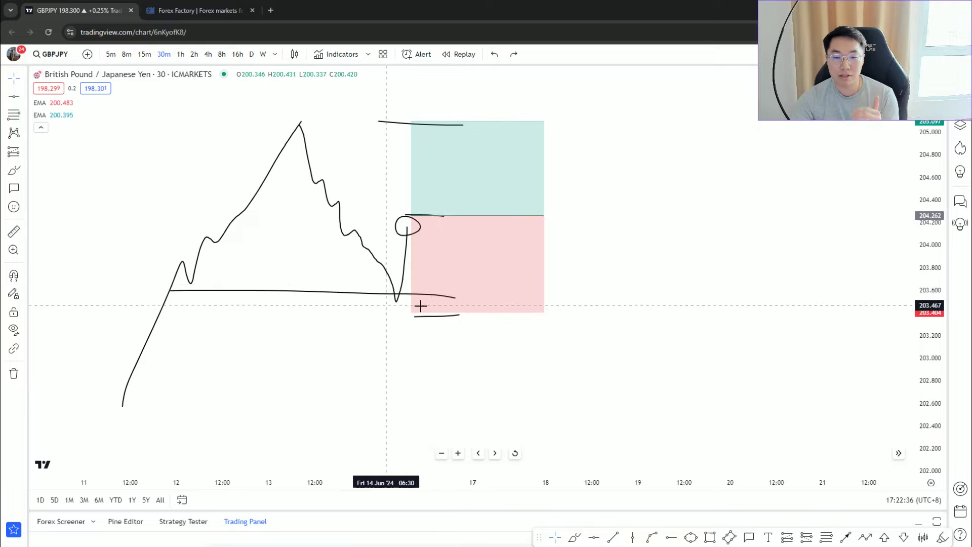
# Brush a short curve rising from below the support line up toward the pin bar's low.
pyautogui.click(574, 537)
pyautogui.moveTo(344, 341)
pyautogui.mouseDown()
pyautogui.moveTo(379, 301)
pyautogui.moveTo(387, 317)
pyautogui.mouseUp()
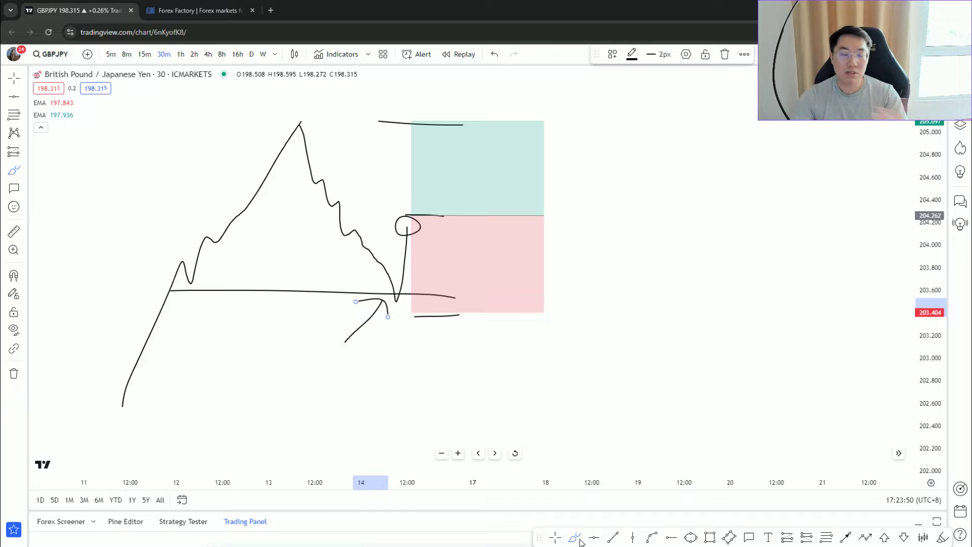
# Switch from the Brush tool back to the Crosshair cursor.
pyautogui.click(555, 537)
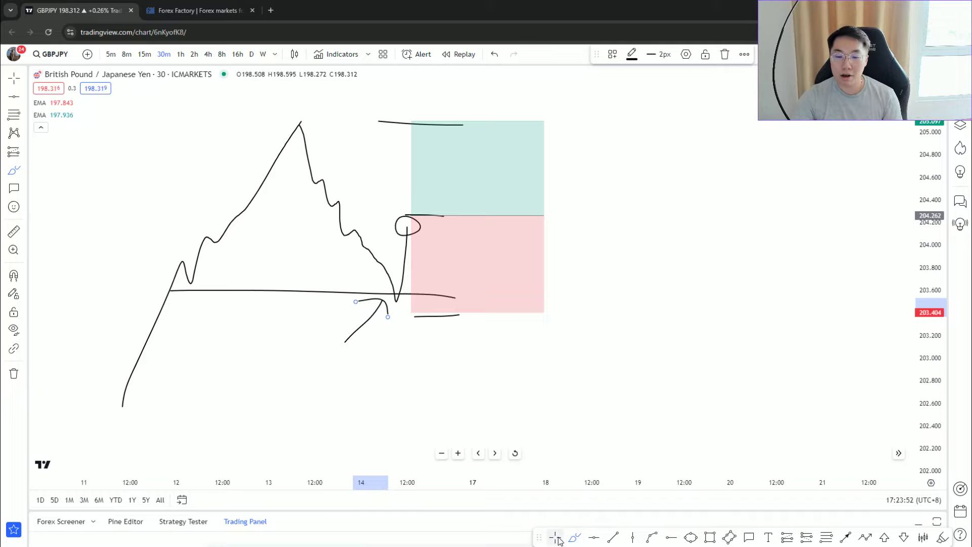